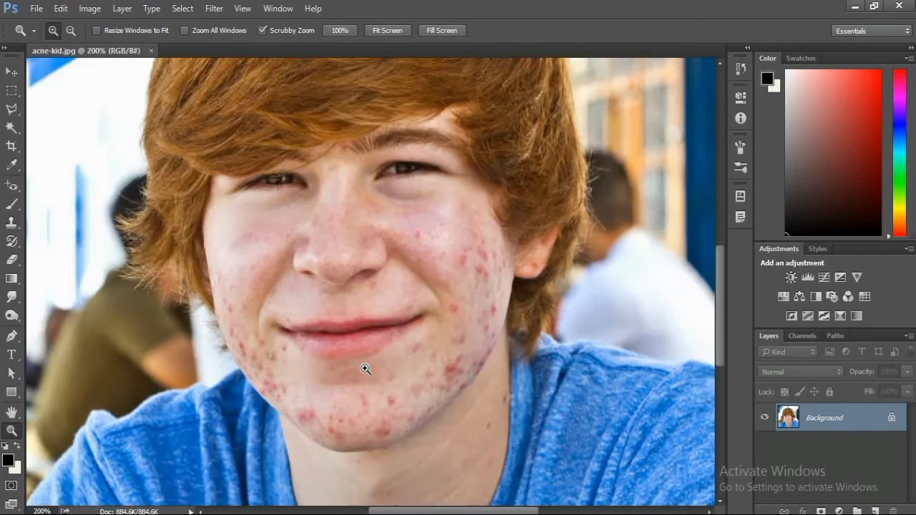
- Remove the isolated blemishes on both cheeks using the Spot Healing Brush at size 5
click(365, 369)
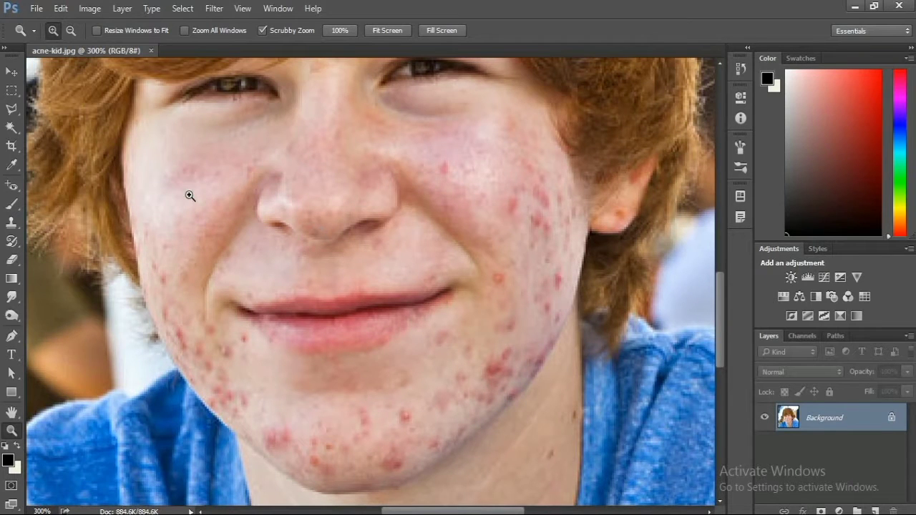
click(13, 187)
click(12, 187)
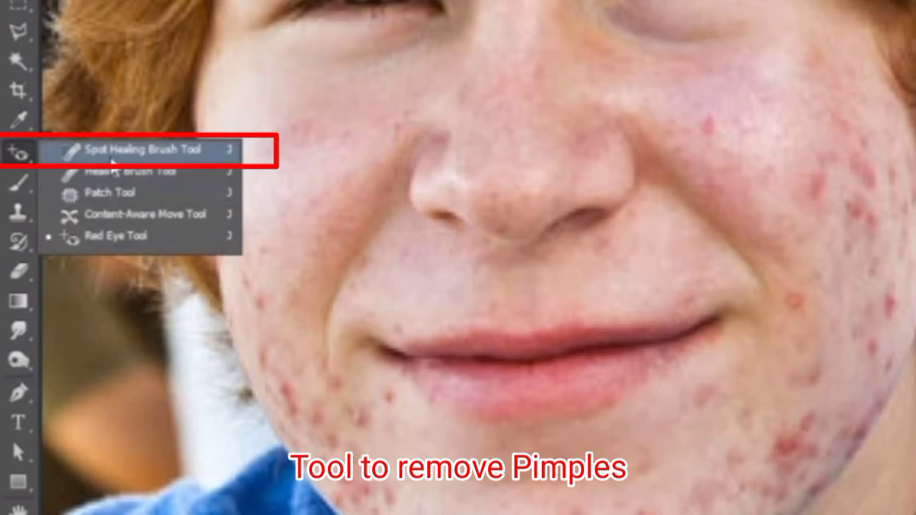
click(114, 148)
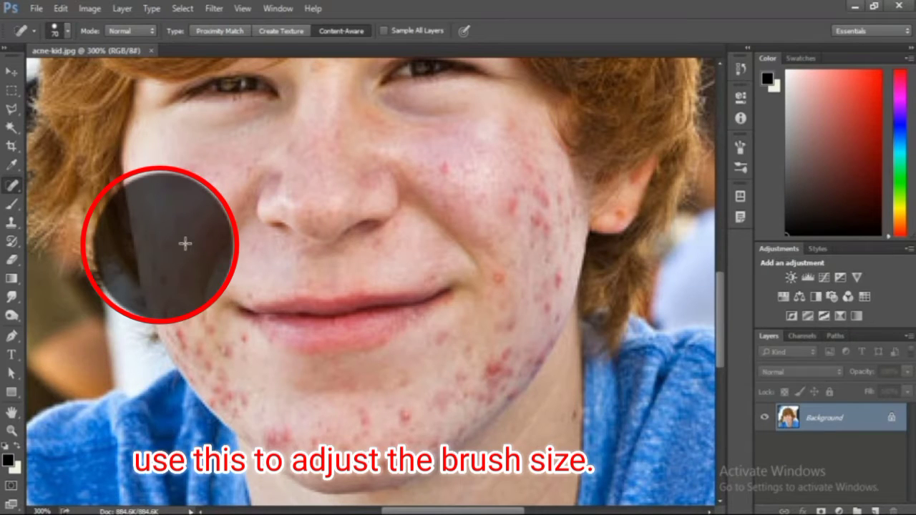
key(ctrl+z)
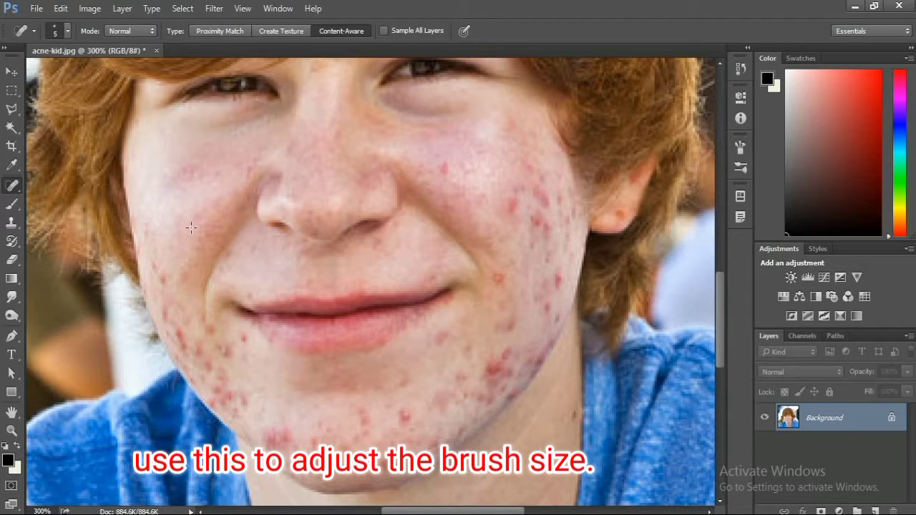
click(155, 265)
click(163, 275)
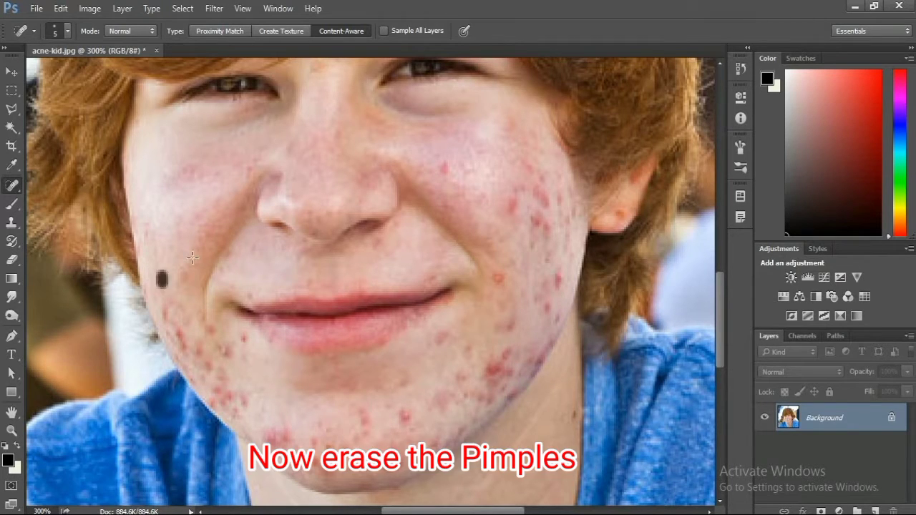
click(144, 229)
click(444, 169)
click(513, 205)
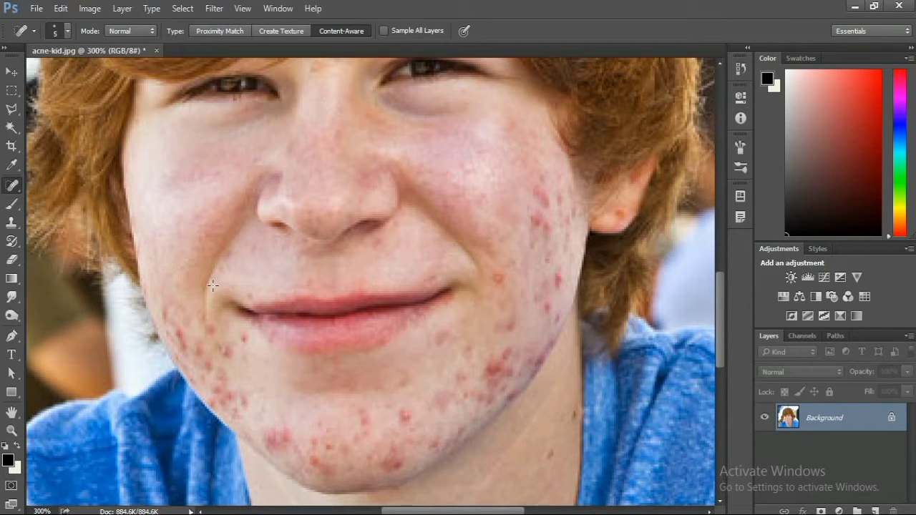
- Heal the pimples along the lower cheek and jaw on the image's left side, down to the edge of the chin
click(161, 307)
click(178, 340)
click(183, 341)
drag(180, 344, 196, 352)
click(200, 357)
click(210, 329)
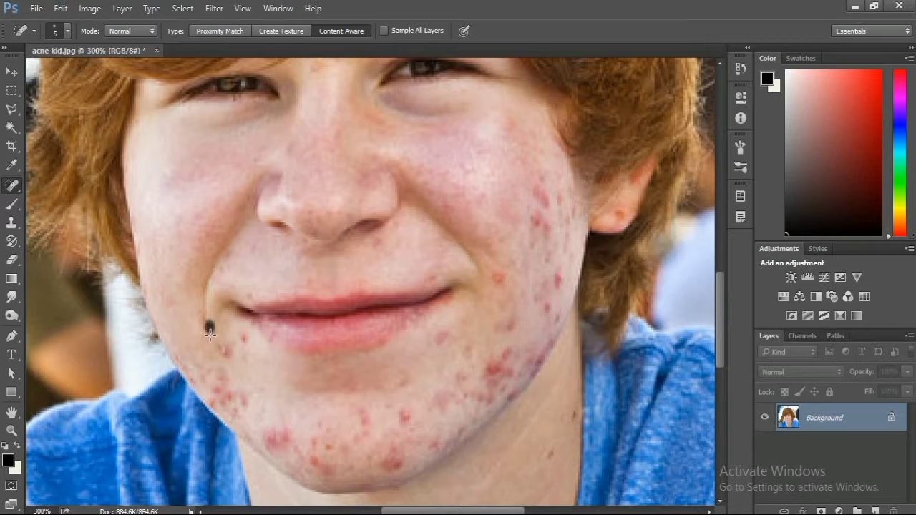
mouse_move(227, 358)
mouse_down()
mouse_move(212, 343)
mouse_move(187, 367)
mouse_up()
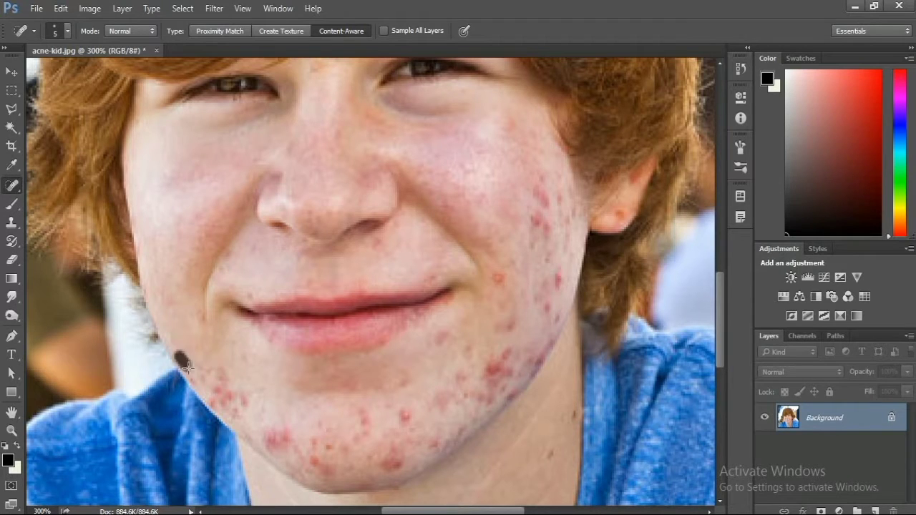
mouse_move(216, 388)
mouse_down()
mouse_move(249, 403)
mouse_move(242, 414)
mouse_move(282, 431)
mouse_up()
click(224, 371)
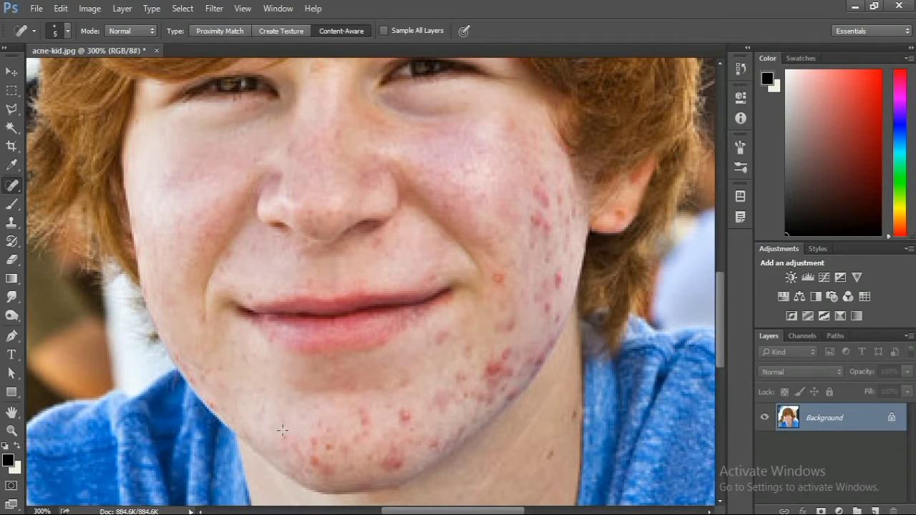
- Heal the red spots across the chin, from its centre towards the jaw on the image's right side
click(311, 441)
click(309, 456)
click(319, 426)
mouse_move(360, 408)
mouse_down()
mouse_move(363, 432)
mouse_move(351, 447)
mouse_up()
click(344, 454)
drag(401, 421, 409, 408)
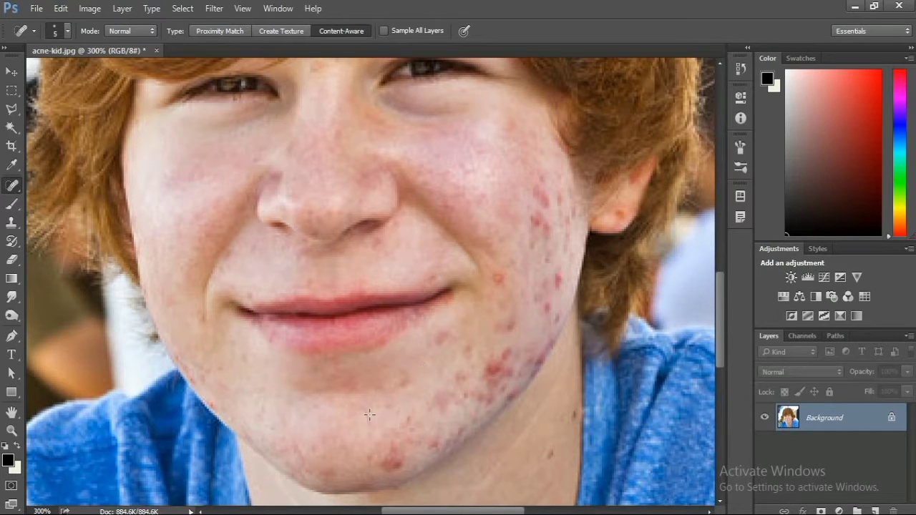
click(368, 417)
click(392, 407)
mouse_move(399, 458)
mouse_down()
mouse_move(379, 469)
mouse_move(390, 445)
mouse_up()
drag(444, 399, 463, 381)
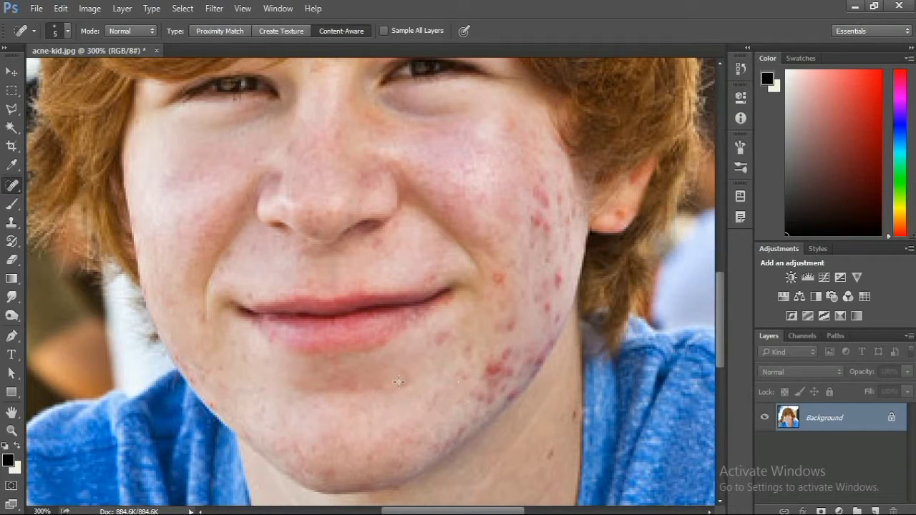
- Heal the blemishes below the lips and on the image-right jaw, plus the dark spots on the neck
click(399, 381)
drag(448, 331, 440, 340)
click(437, 342)
click(467, 375)
mouse_move(480, 377)
mouse_down()
mouse_move(508, 364)
mouse_move(507, 353)
mouse_move(485, 398)
mouse_move(518, 352)
mouse_move(513, 373)
mouse_up()
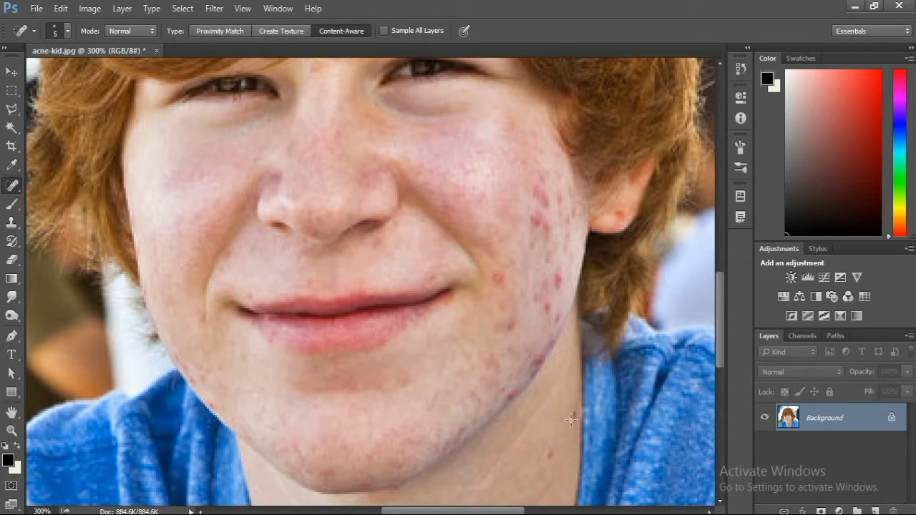
scroll(551, 451, down, 3)
click(553, 292)
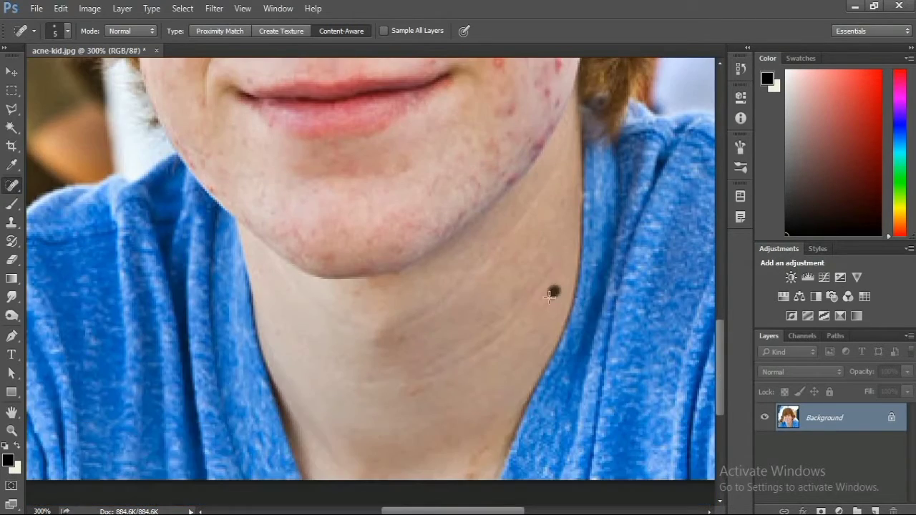
- Heal the remaining pimples on the image-right cheek, from beside the nose fold down to the jaw edge
scroll(708, 349, up, 3)
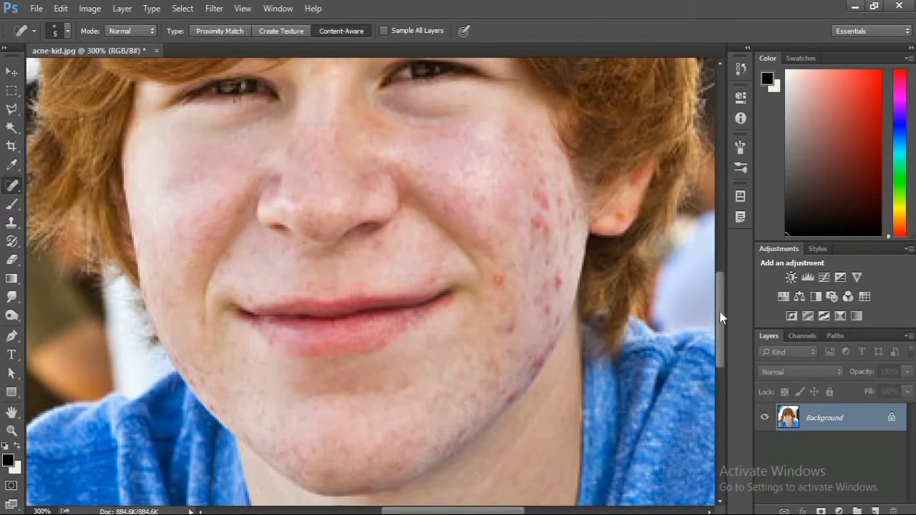
click(478, 416)
click(509, 339)
click(497, 297)
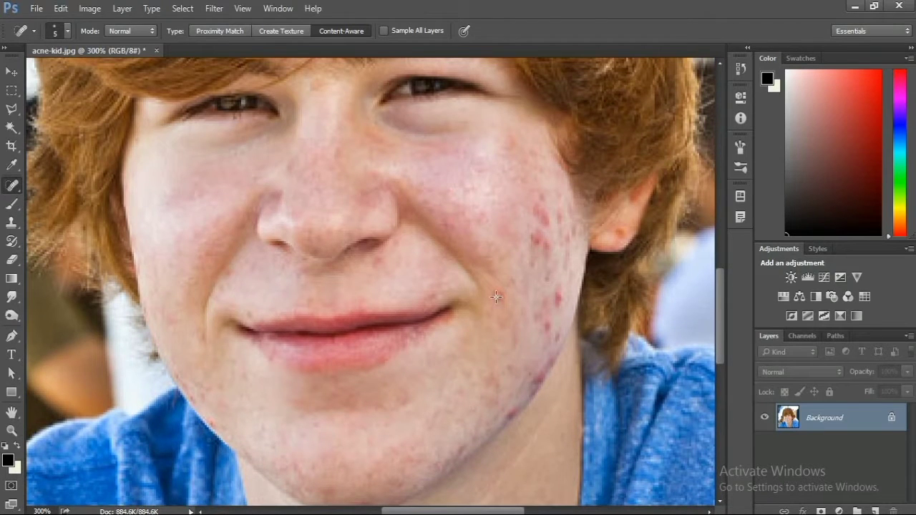
click(496, 294)
drag(535, 237, 547, 248)
mouse_move(537, 209)
mouse_down()
mouse_move(568, 235)
mouse_move(569, 254)
mouse_move(546, 334)
mouse_move(548, 300)
mouse_up()
click(545, 328)
click(558, 337)
click(546, 277)
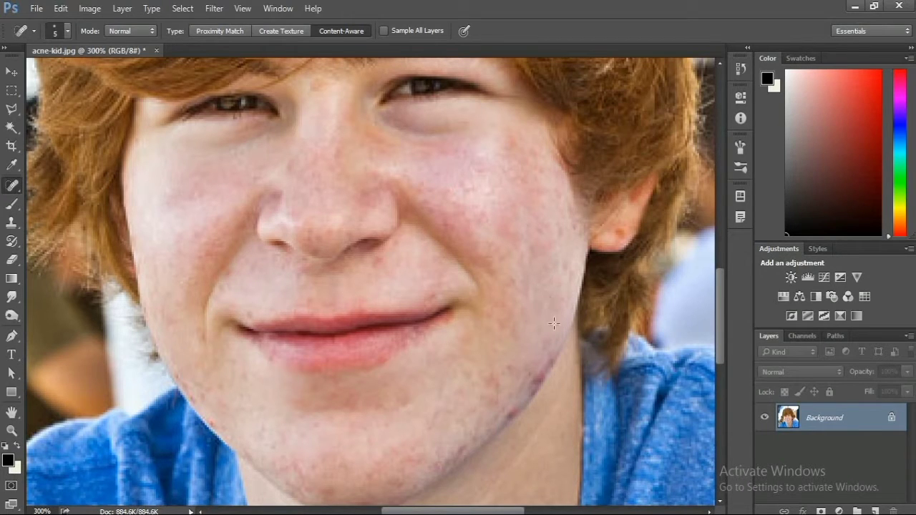
mouse_move(538, 371)
mouse_down()
mouse_move(534, 381)
mouse_move(550, 349)
mouse_up()
- Cover the red marks along the image-right jaw edge with clean skin using the Clone Stamp, reducing the brush size to 9
click(11, 432)
click(573, 403)
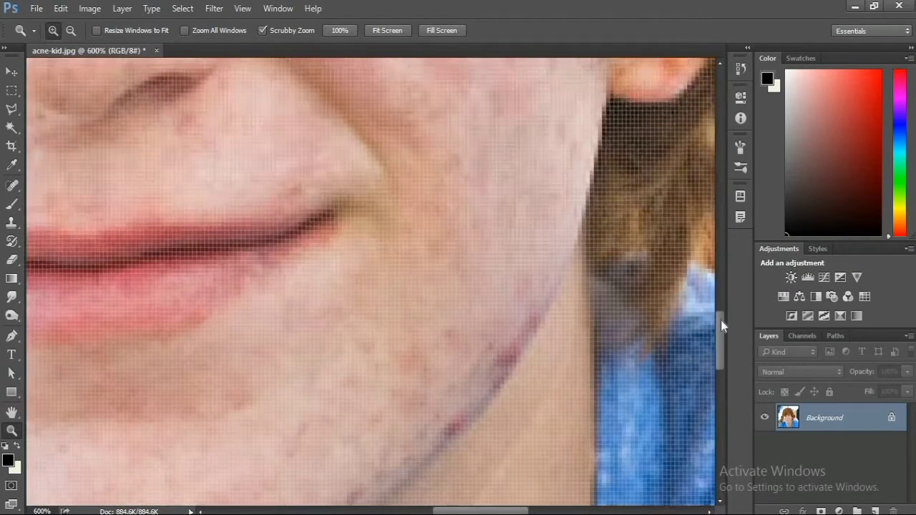
scroll(722, 326, down, 3)
right_click(12, 222)
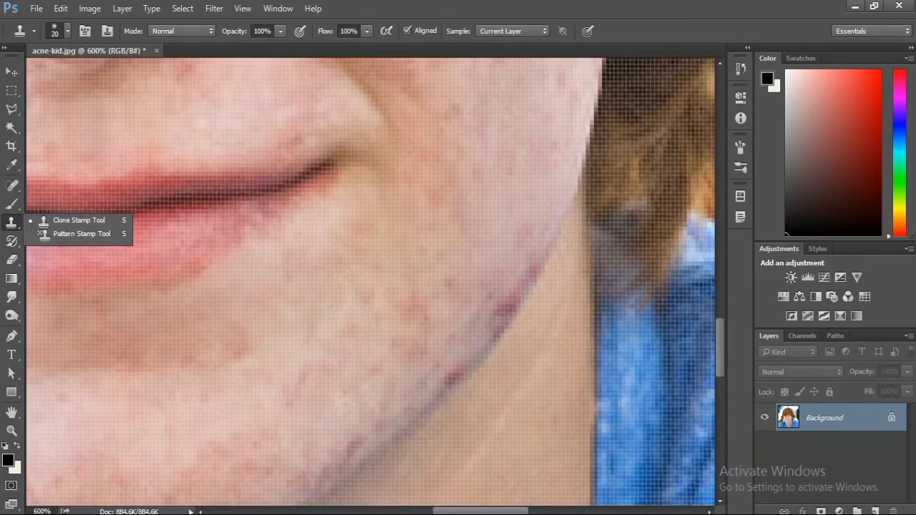
click(165, 235)
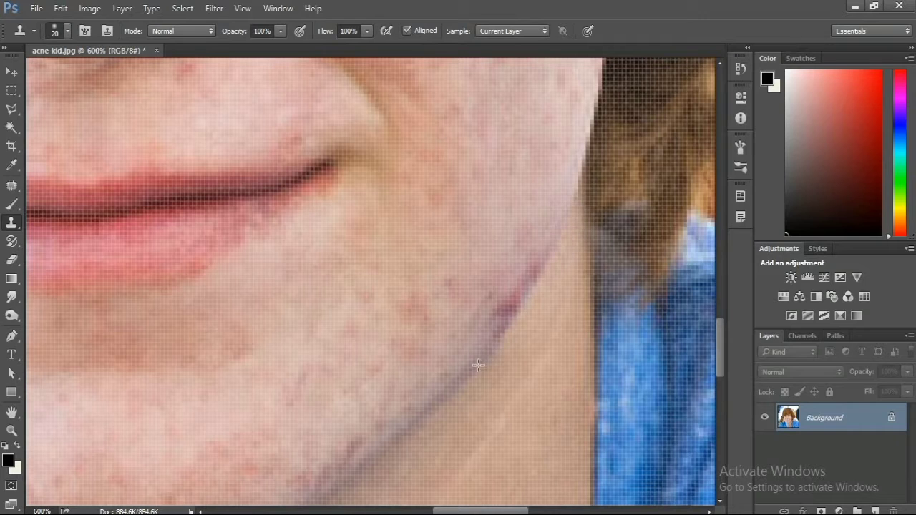
key(bracketleft)
key(bracketleft)
mouse_move(473, 311)
mouse_down()
mouse_move(462, 331)
mouse_move(494, 304)
mouse_move(524, 256)
mouse_up()
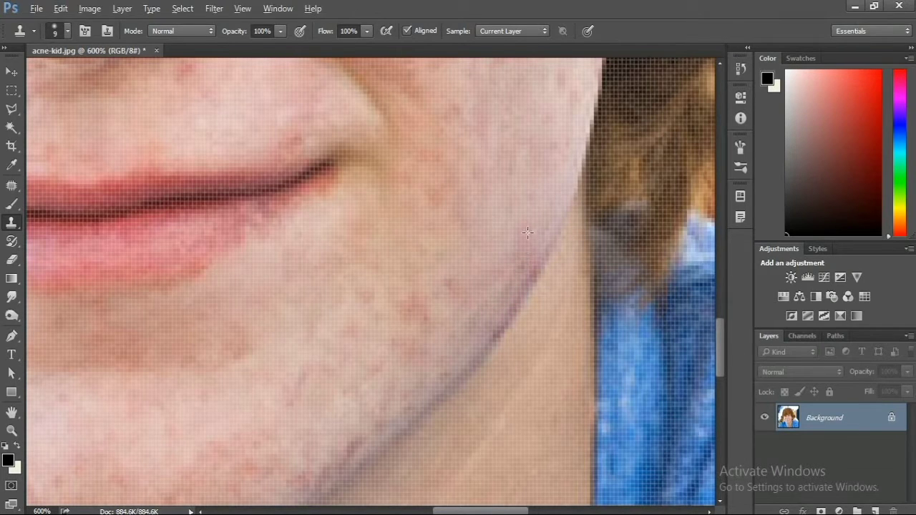
- Clone clean skin over the red spots along the image-left jaw edge with the brush size reduced to 6
drag(515, 512, 455, 512)
key(bracketleft)
key(bracketleft)
key(bracketleft)
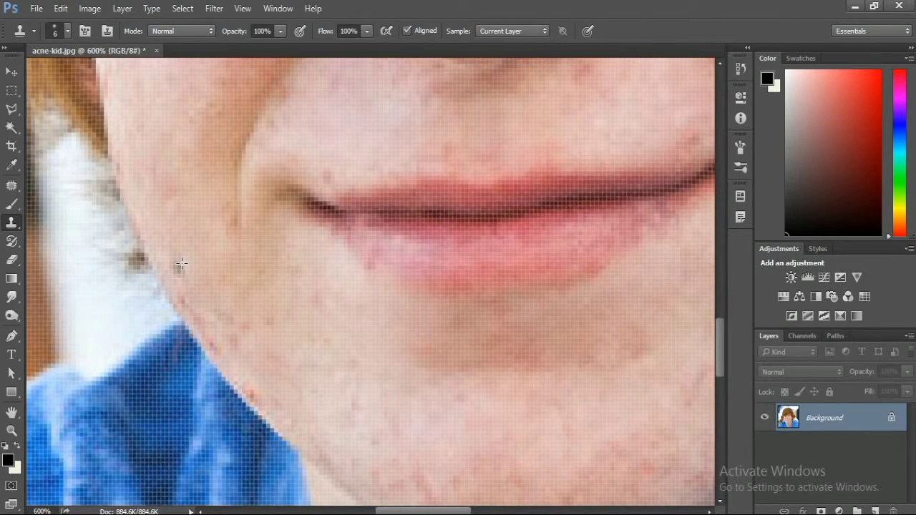
drag(180, 293, 212, 341)
drag(257, 392, 242, 366)
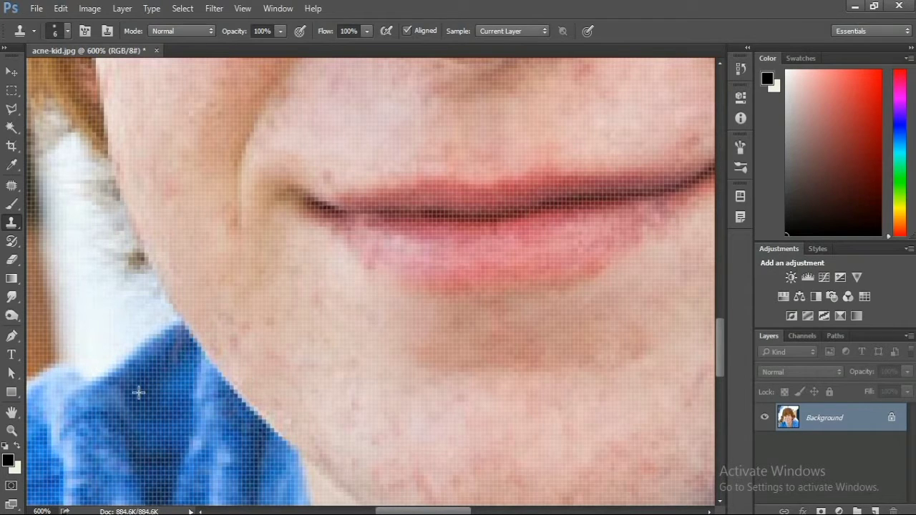
- Brighten the whole photo with a Curves adjustment, raising an RGB curve point to input 160 and output 180
click(11, 430)
alt+click(244, 167)
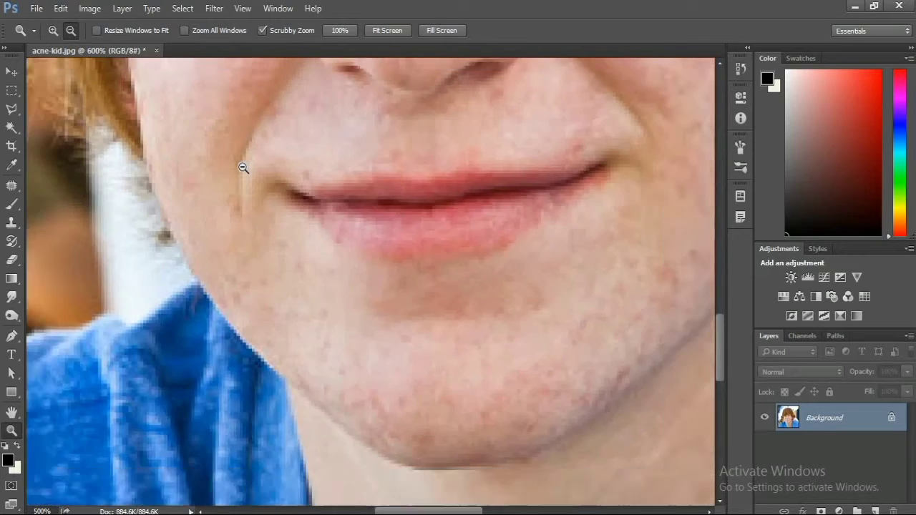
alt+click(243, 167)
alt+click(243, 167)
alt+click(243, 168)
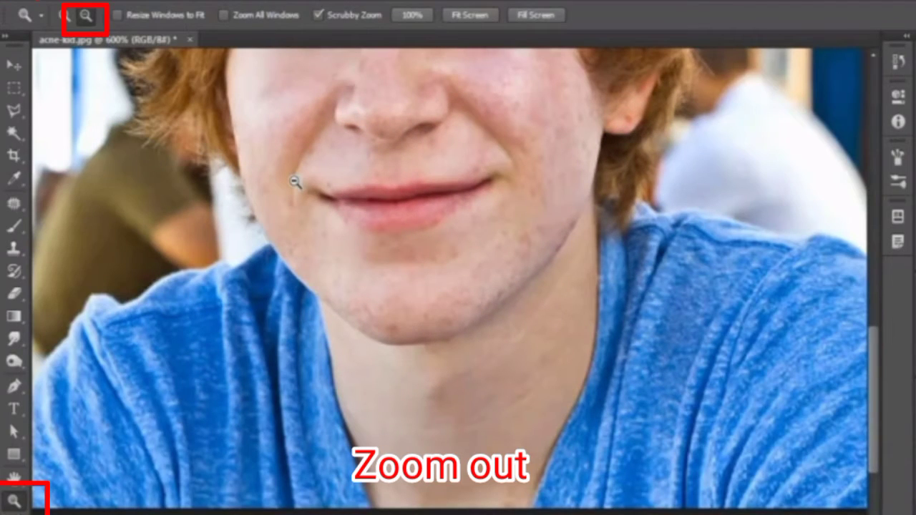
alt+click(295, 182)
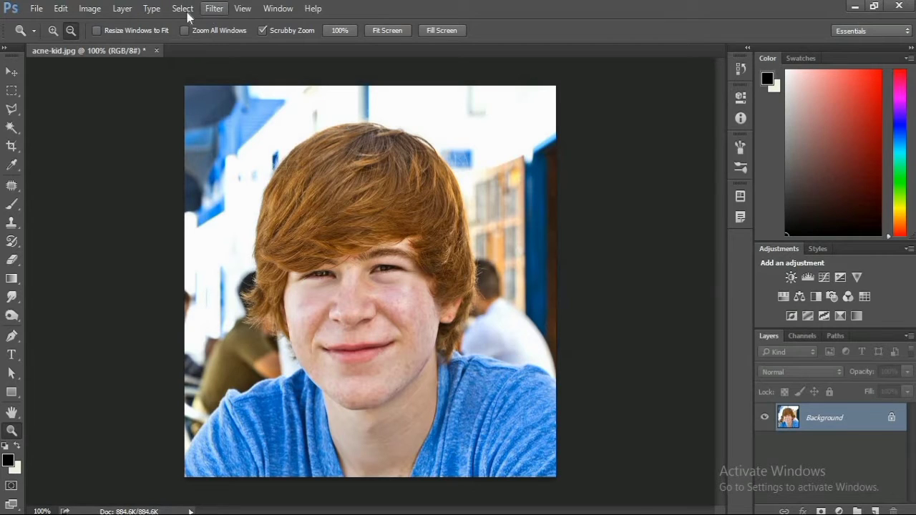
click(90, 8)
mouse_move(108, 44)
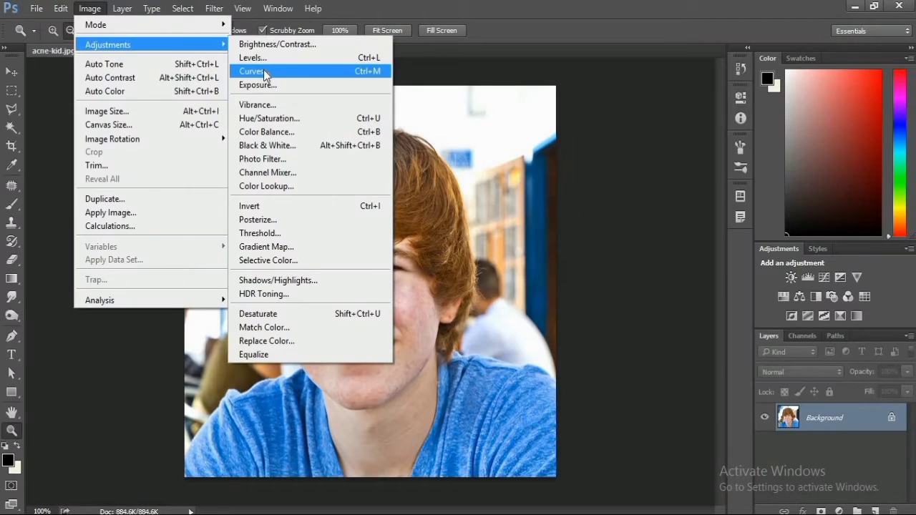
click(351, 125)
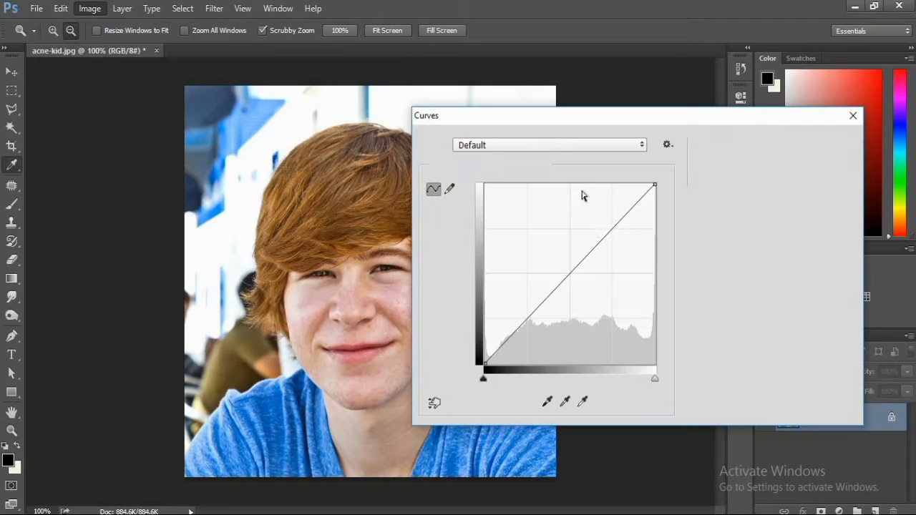
drag(594, 247, 591, 237)
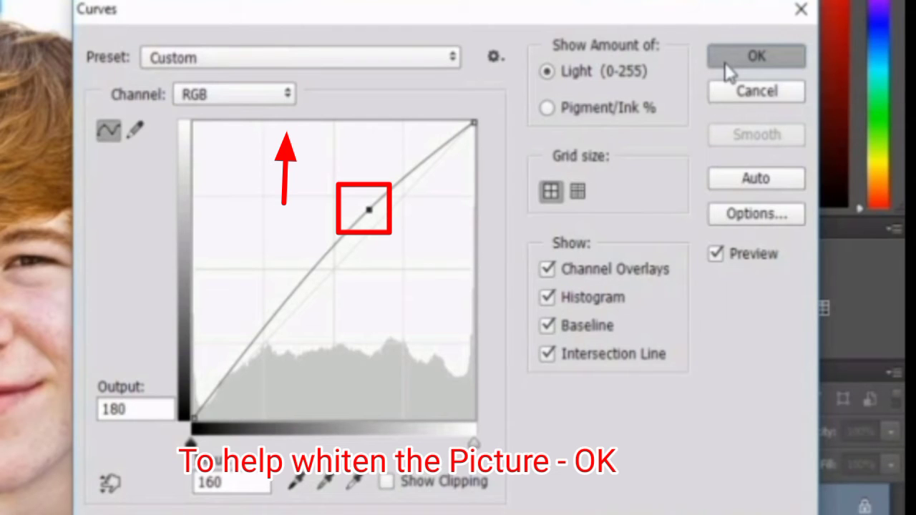
click(726, 62)
- Apply a Camera Raw Filter with sharpening Amount 84, Detail 40 and Masking 56, and Luminance noise reduction 40
click(214, 8)
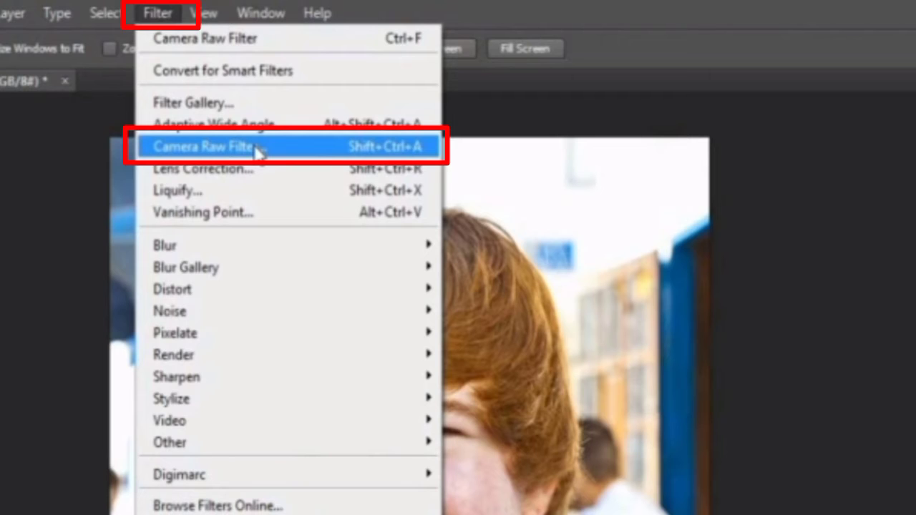
click(258, 147)
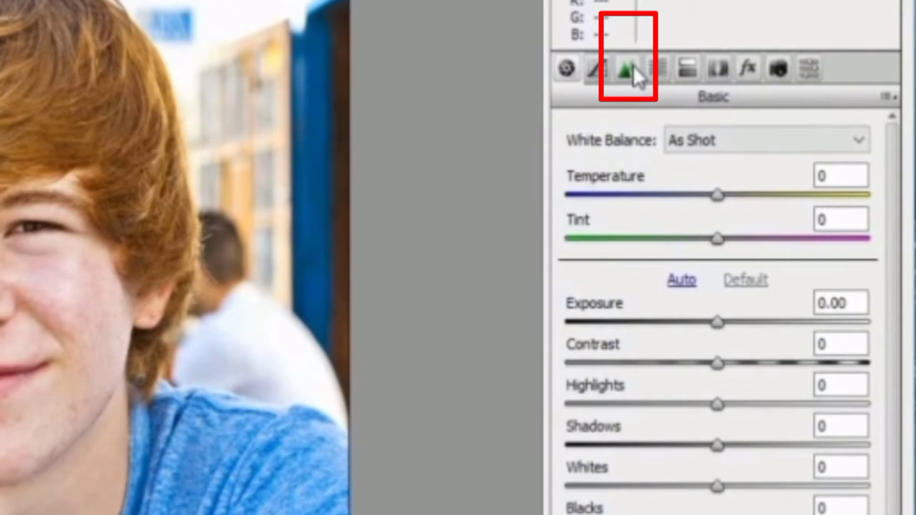
click(633, 64)
drag(665, 211, 696, 210)
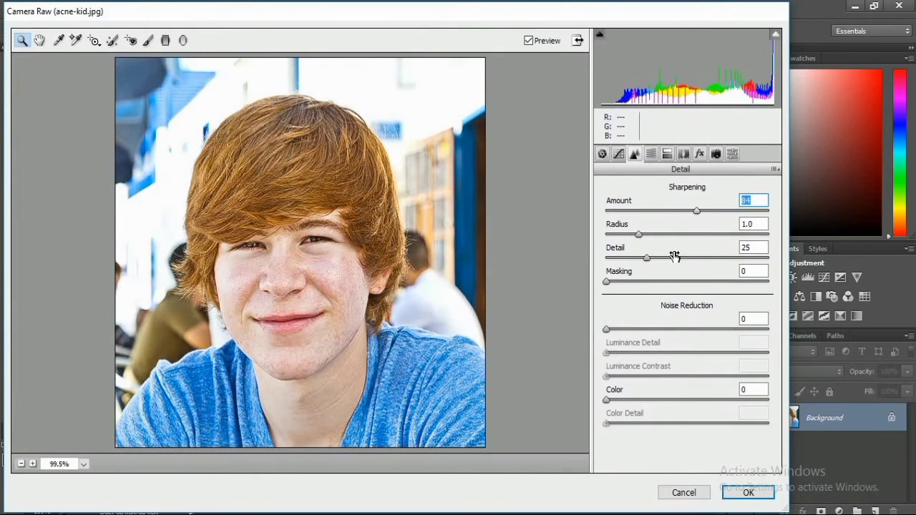
drag(675, 256, 696, 282)
drag(646, 333, 672, 334)
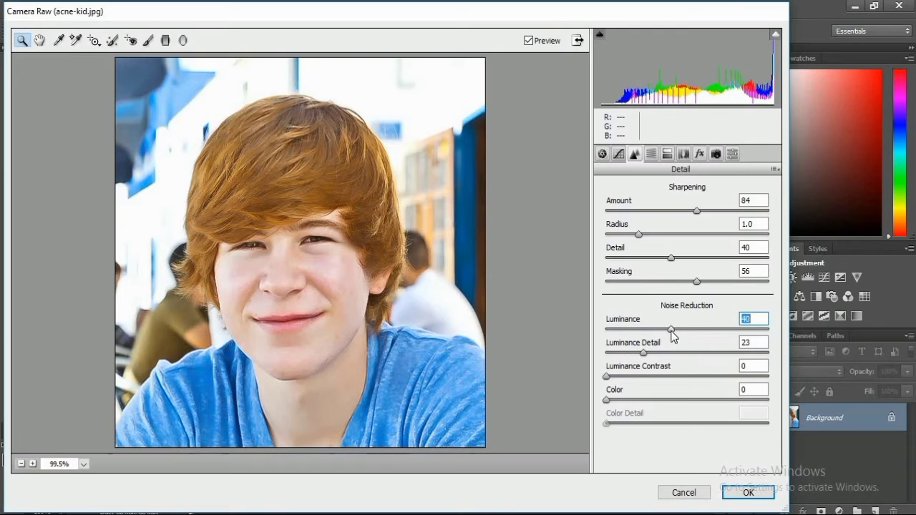
click(748, 492)
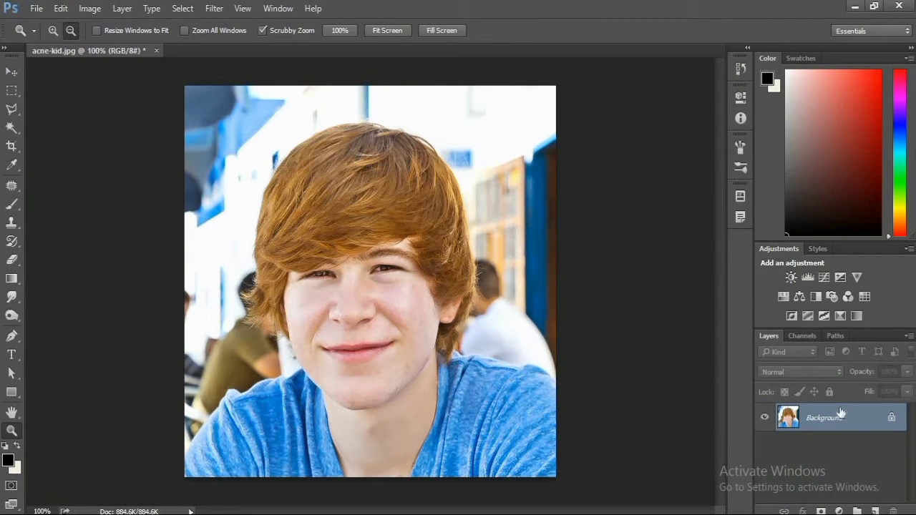
- Duplicate the Background layer and apply a Camera Raw Filter to the copy with Temperature +5, Exposure +0.20 and slightly raised Clarity
drag(841, 413, 830, 505)
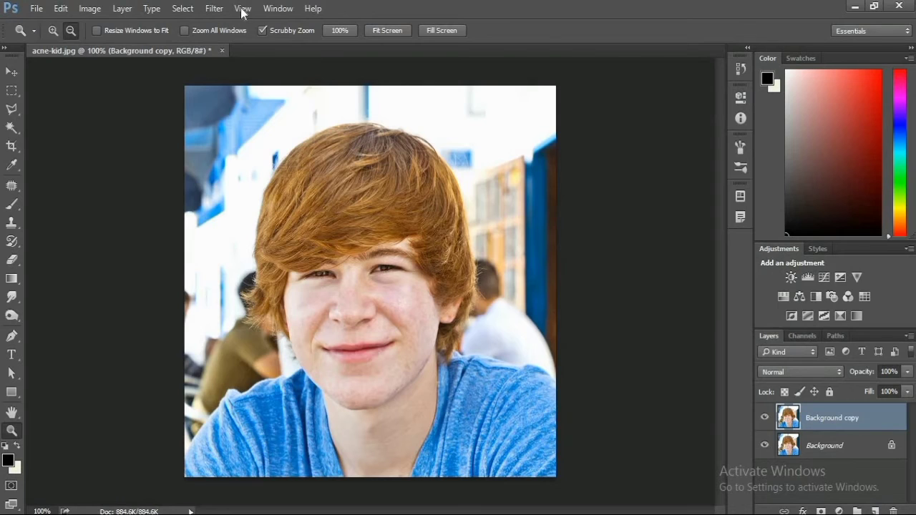
click(242, 10)
mouse_move(218, 10)
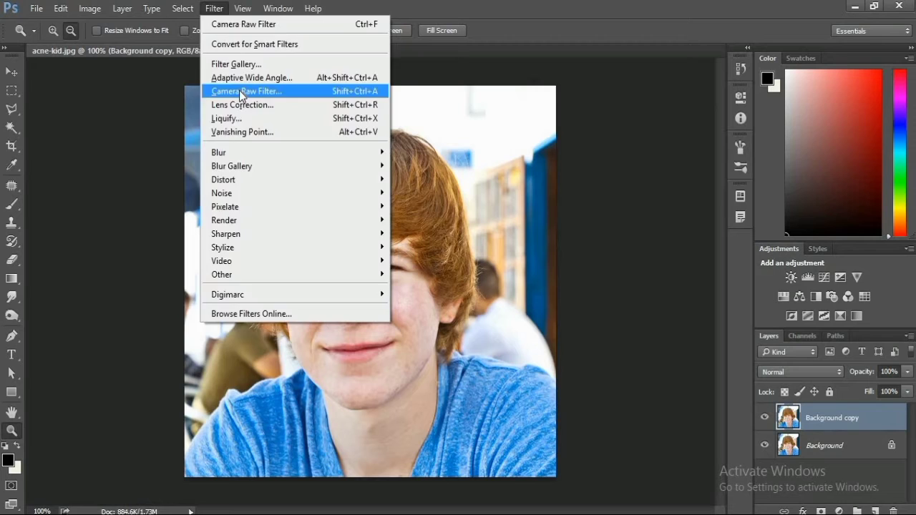
click(265, 175)
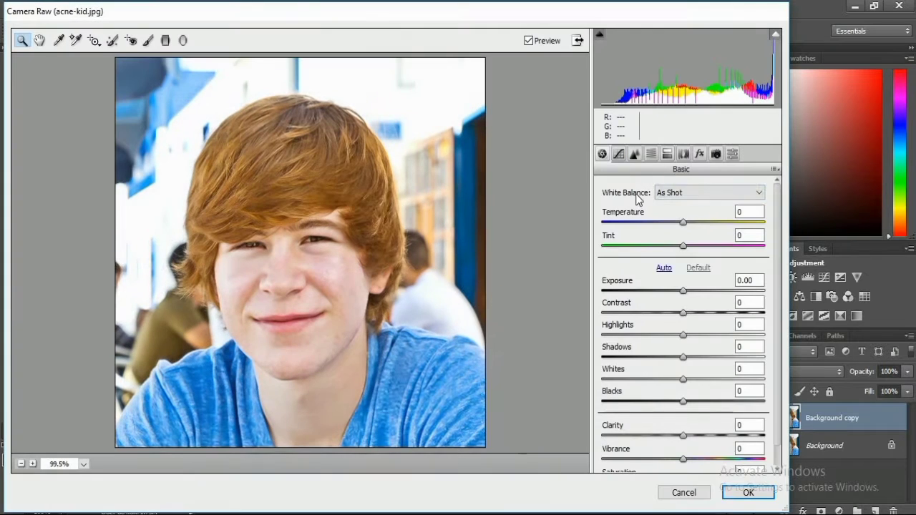
drag(683, 223, 687, 224)
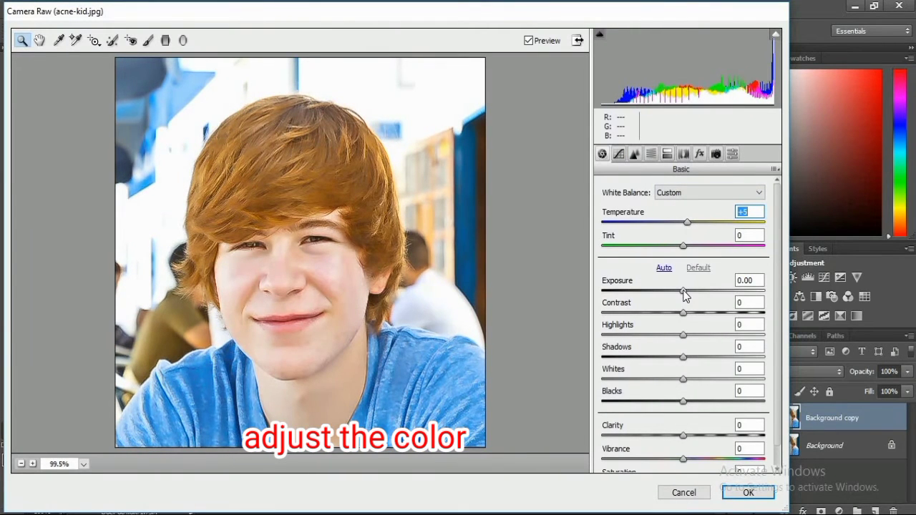
drag(684, 293, 688, 290)
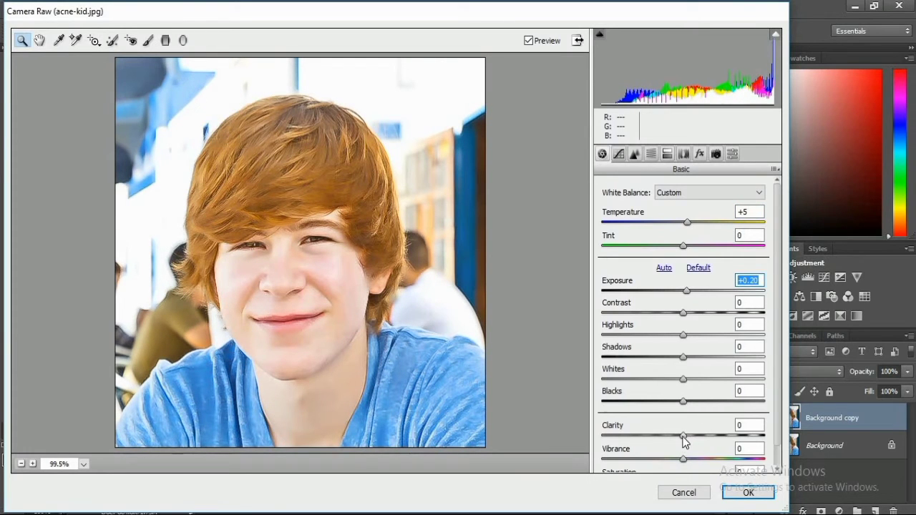
drag(684, 435, 692, 436)
key(Return)
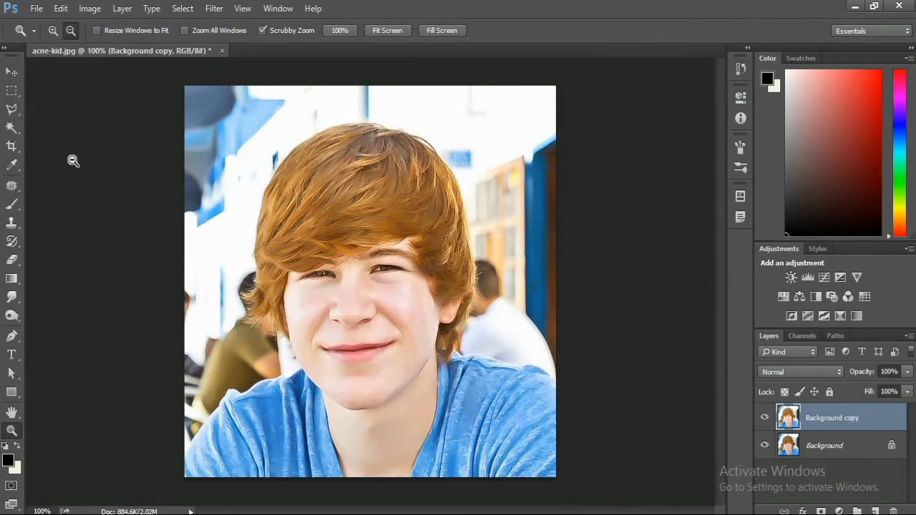
- Erase the hair area on the Background copy layer with the Eraser at brush size 23 and 100% opacity
click(12, 260)
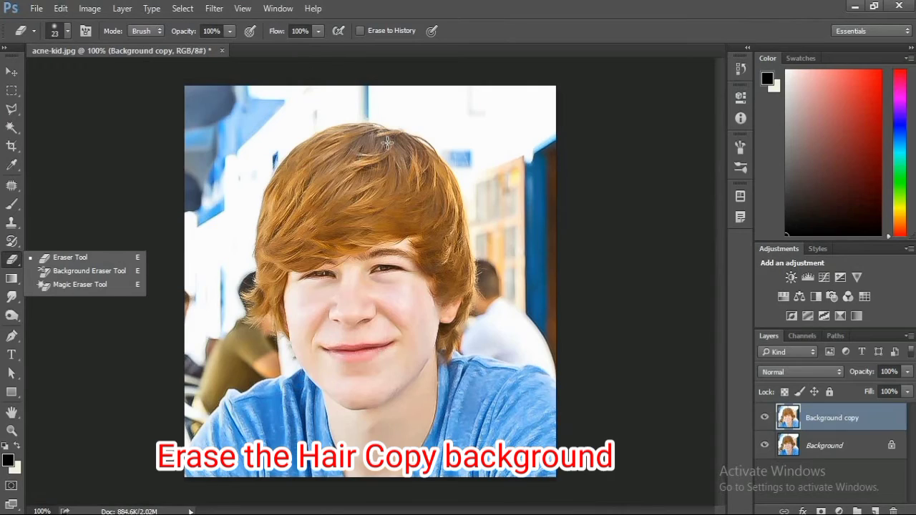
click(381, 151)
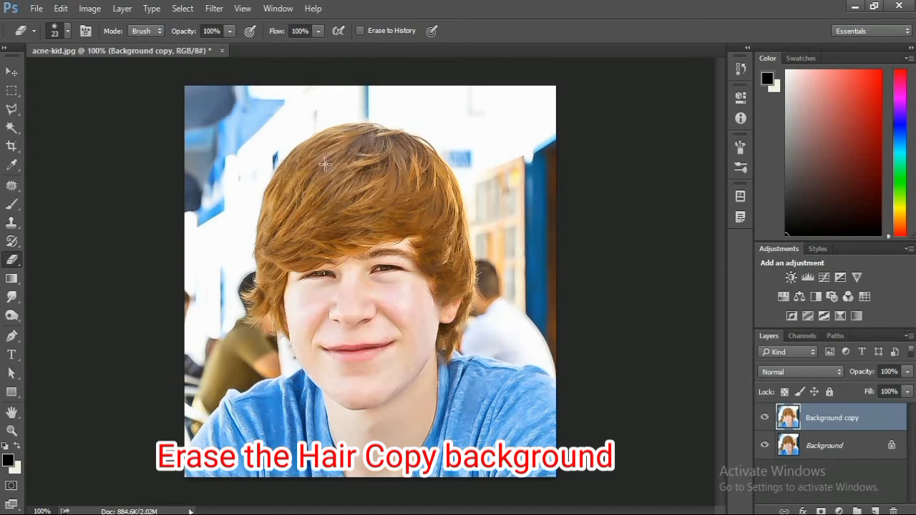
mouse_move(462, 218)
mouse_down()
mouse_move(450, 264)
mouse_move(468, 280)
mouse_up()
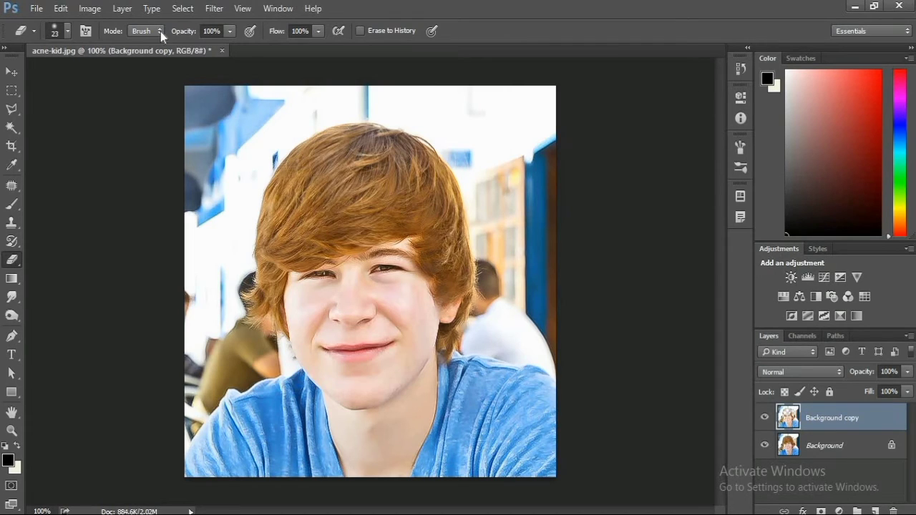
- Merge the Background copy layer with the Background layer
ctrl+click(834, 447)
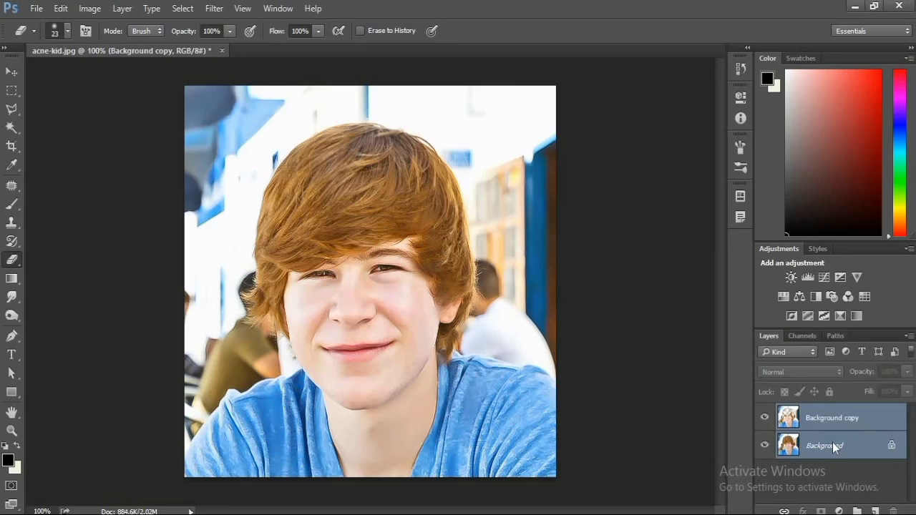
right_click(797, 434)
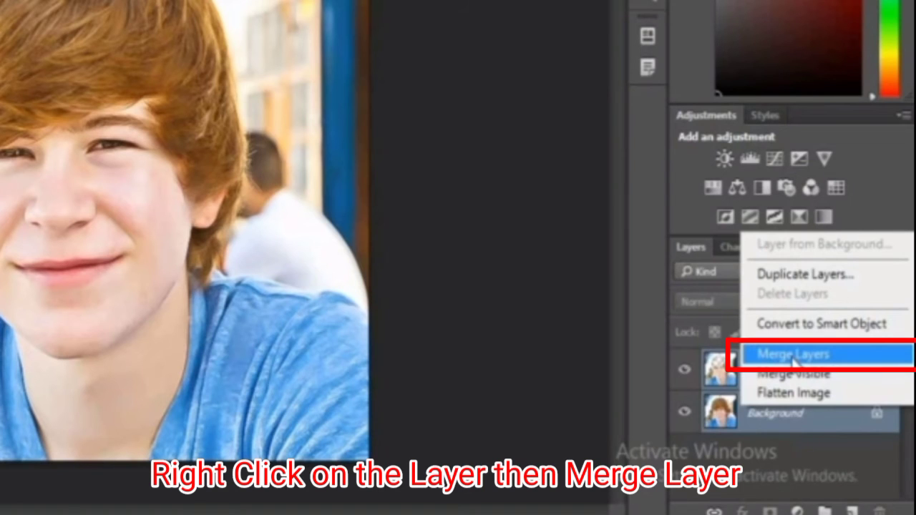
click(795, 361)
- Apply a Hue/Saturation adjustment to the merged photo with Saturation +16 and Lightness +1
click(90, 8)
mouse_move(129, 44)
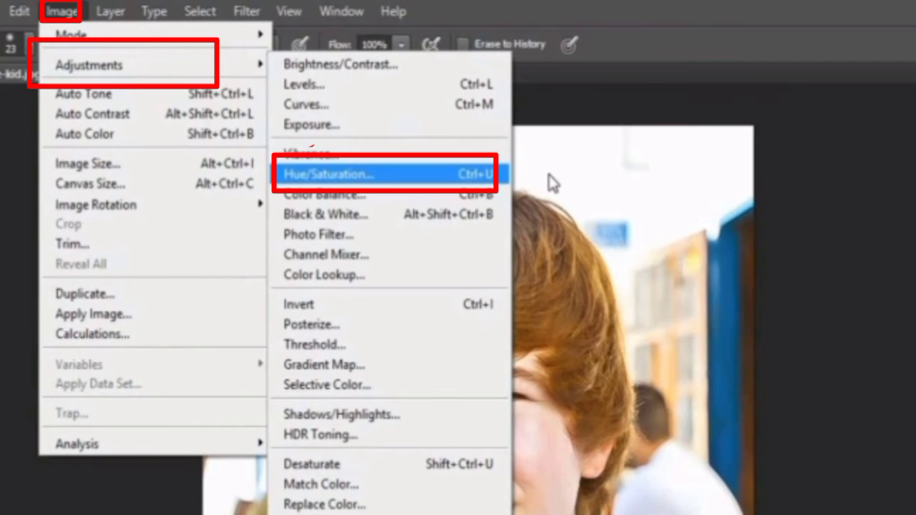
click(458, 174)
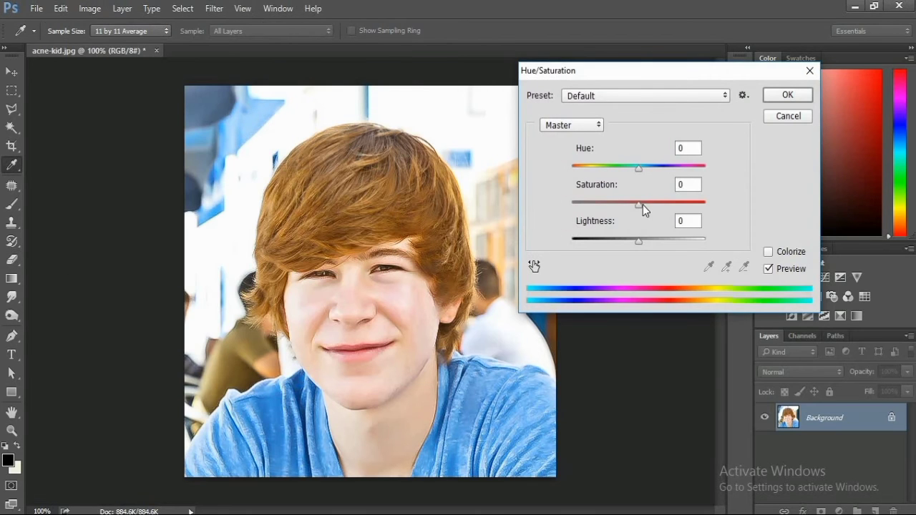
drag(643, 204, 649, 205)
drag(639, 241, 639, 241)
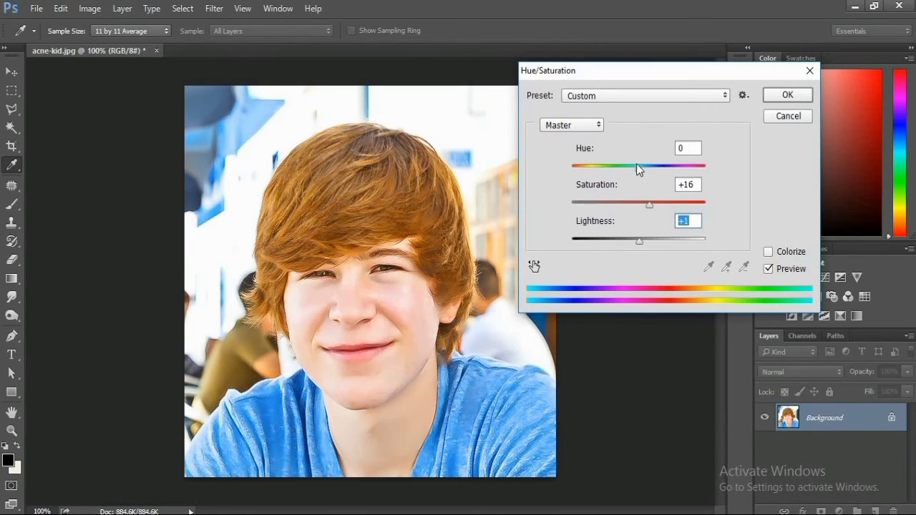
click(770, 100)
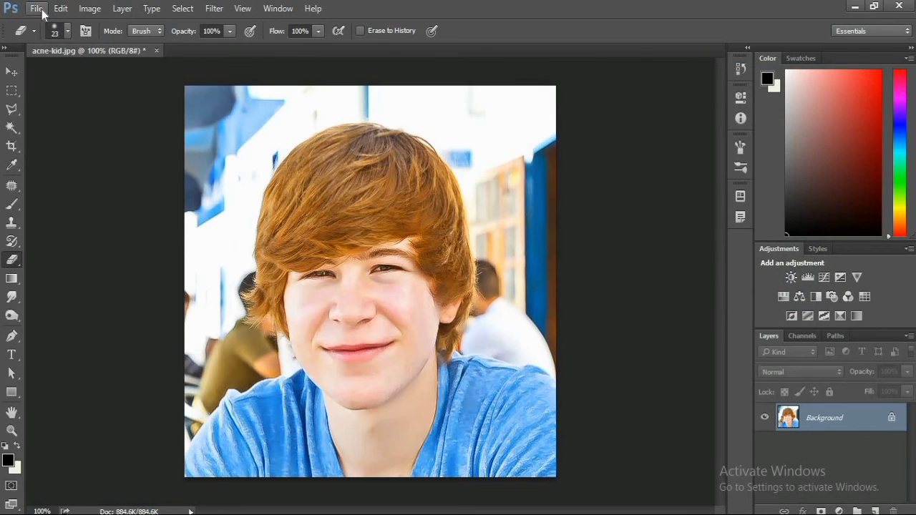
- Save the retouched photo as the JPEG acne-kid.jpg with Quality 8 (High) and the Progressive format with 3 scans
click(35, 8)
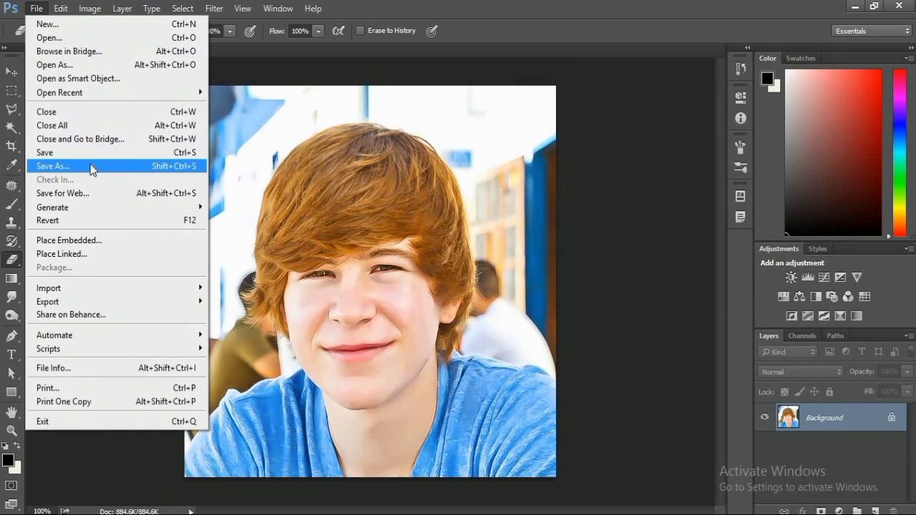
click(155, 294)
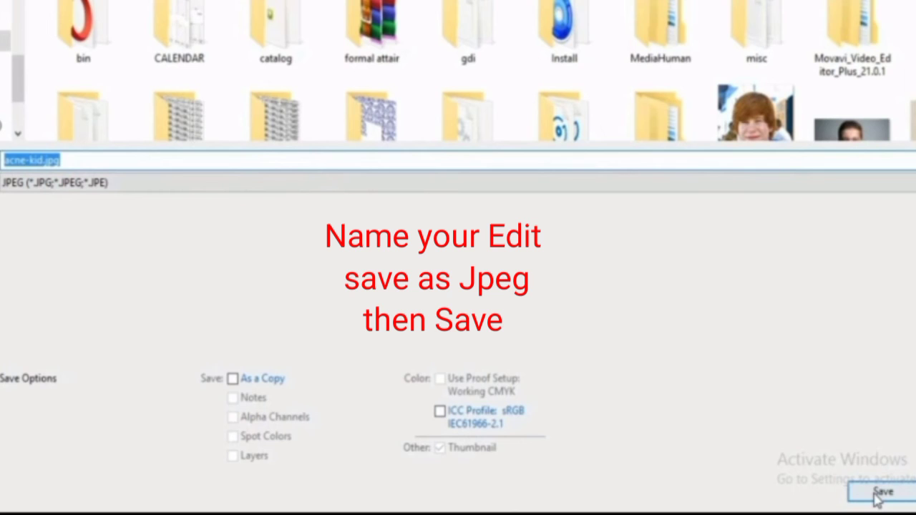
click(879, 494)
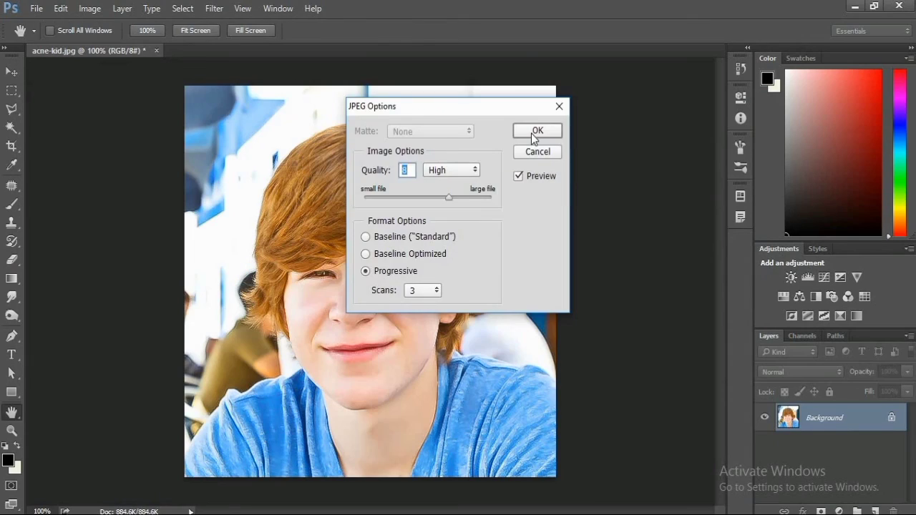
click(535, 118)
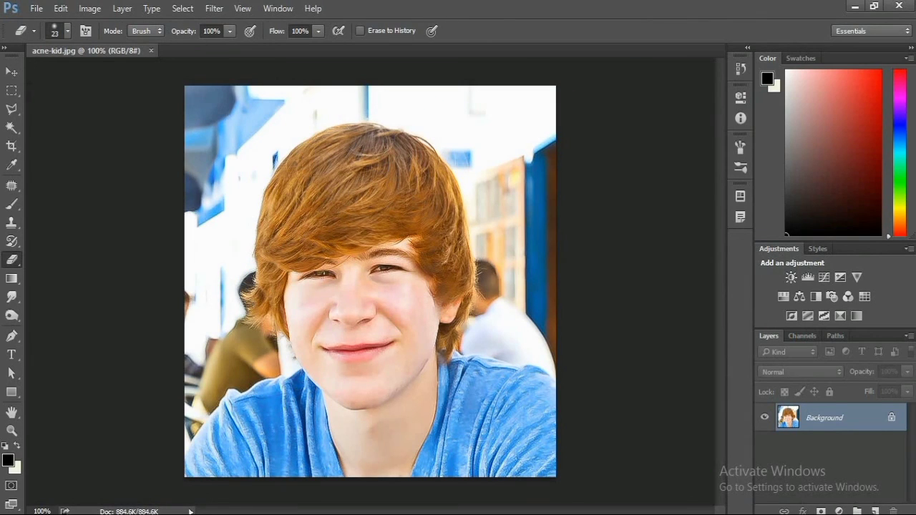